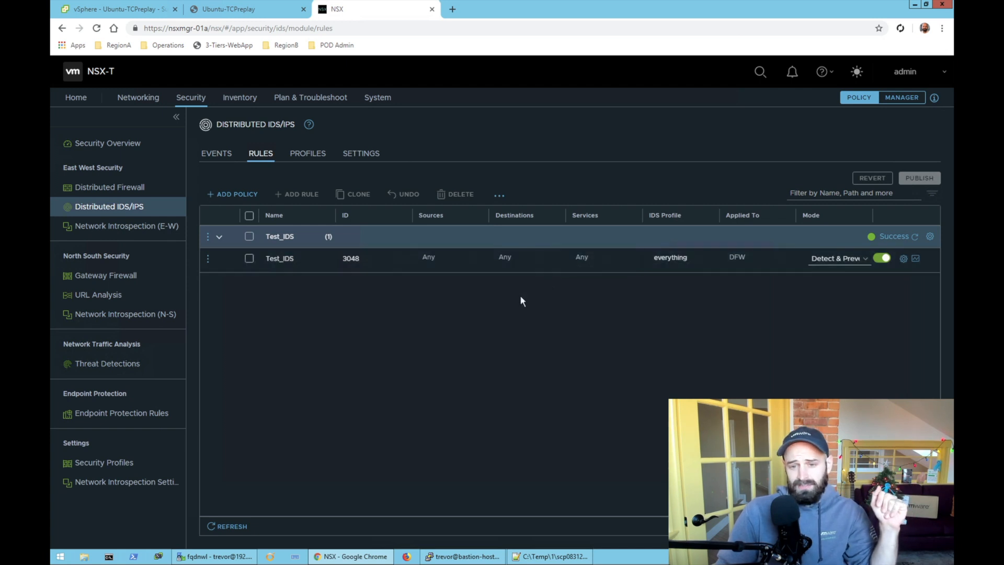
Open the "everything" IDS profile for editing, bring up its signature management list and view the action options for signature 2000026.
click(659, 257)
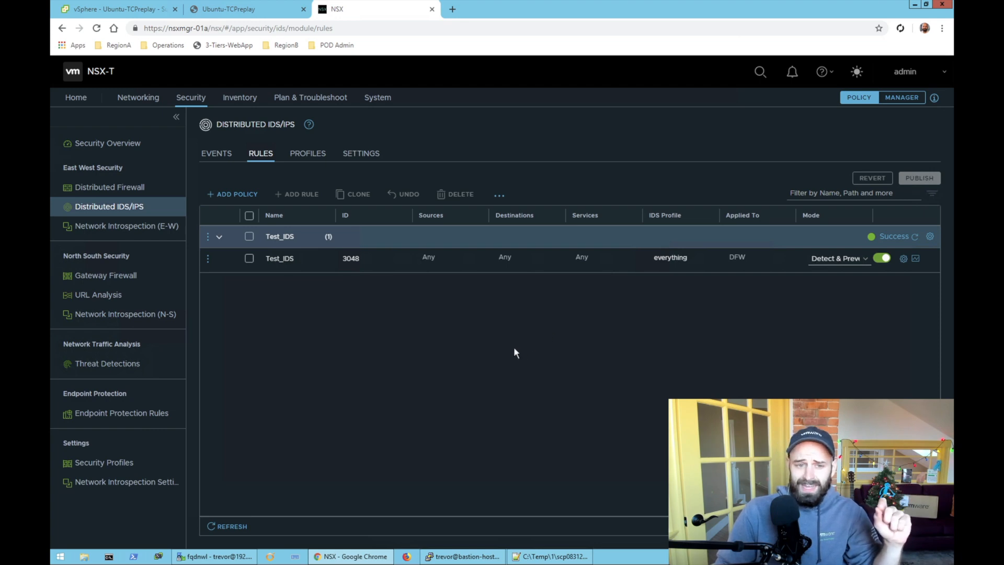
click(313, 155)
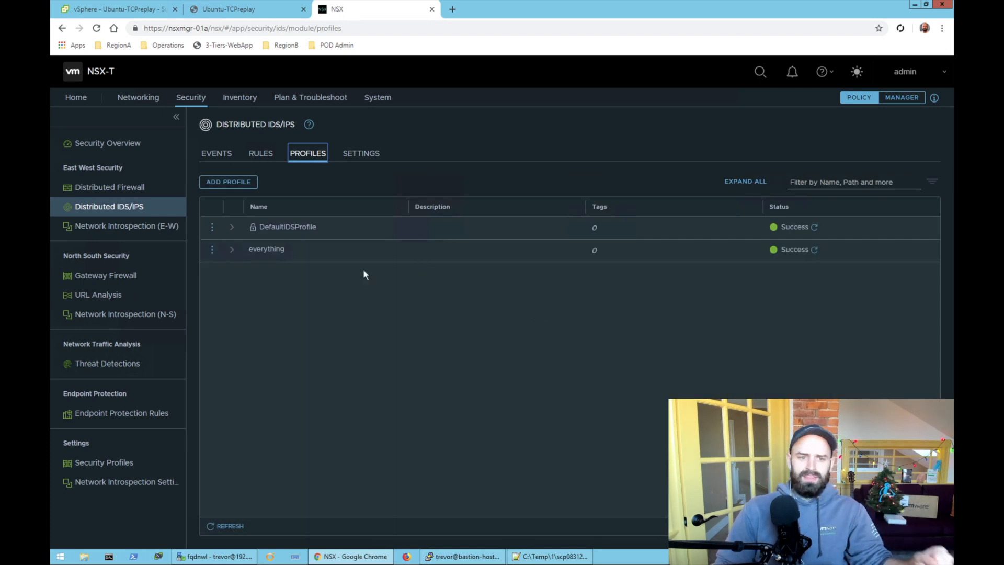
click(228, 249)
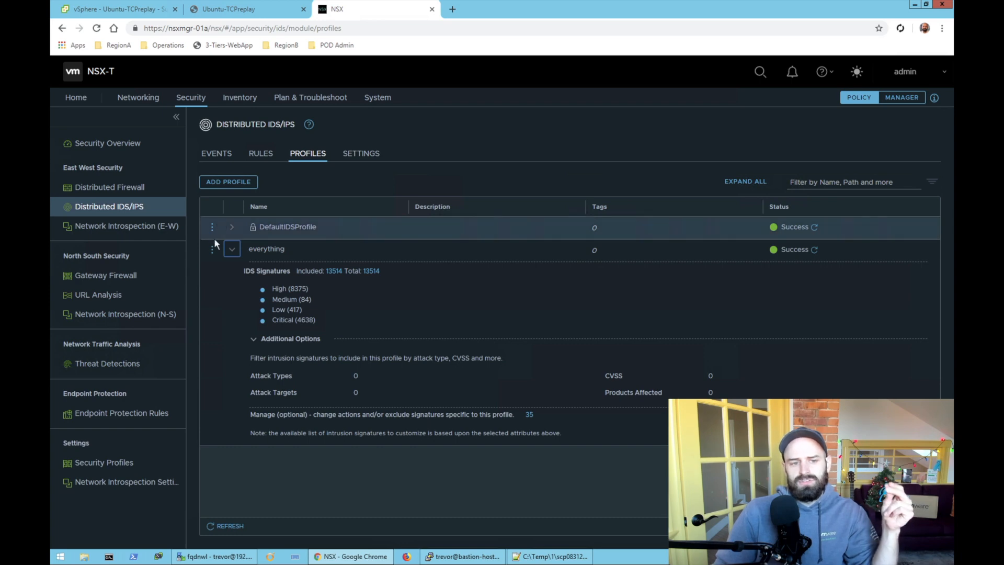
click(212, 248)
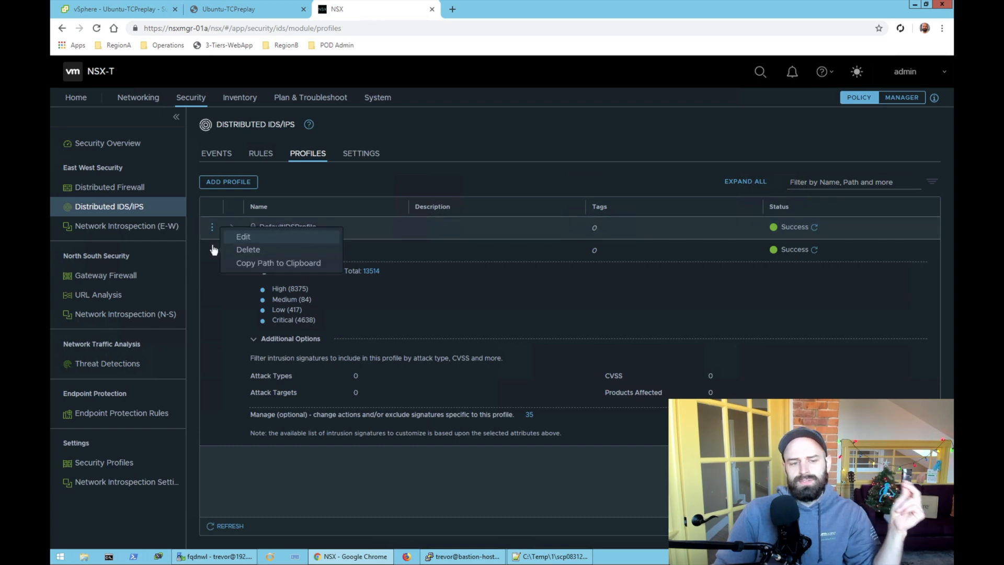
click(242, 237)
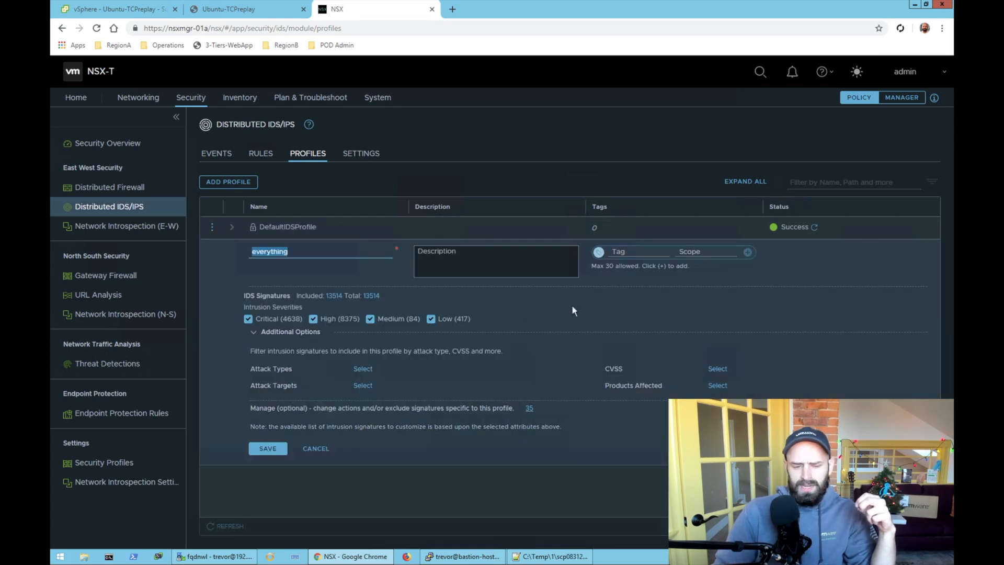
click(529, 408)
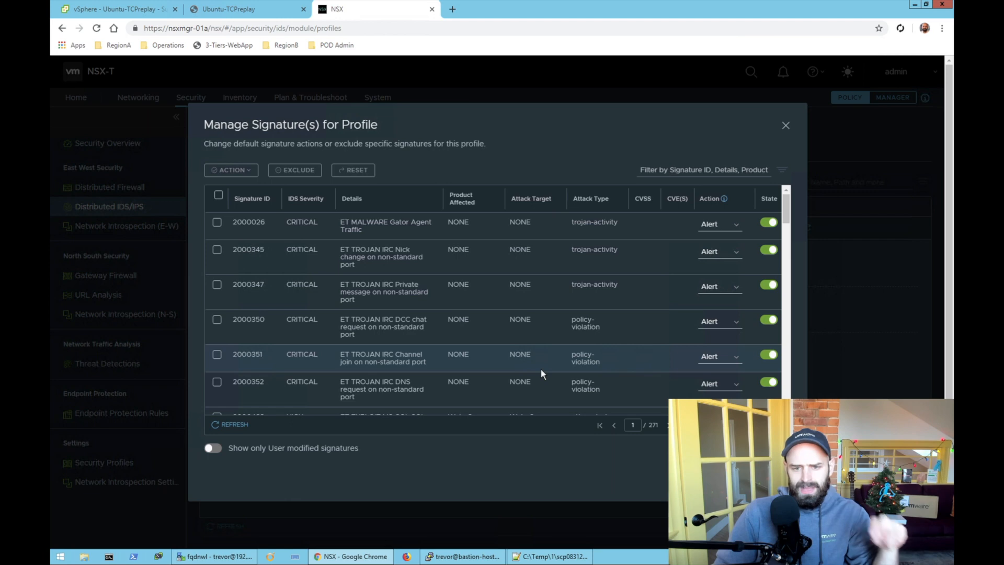
click(721, 224)
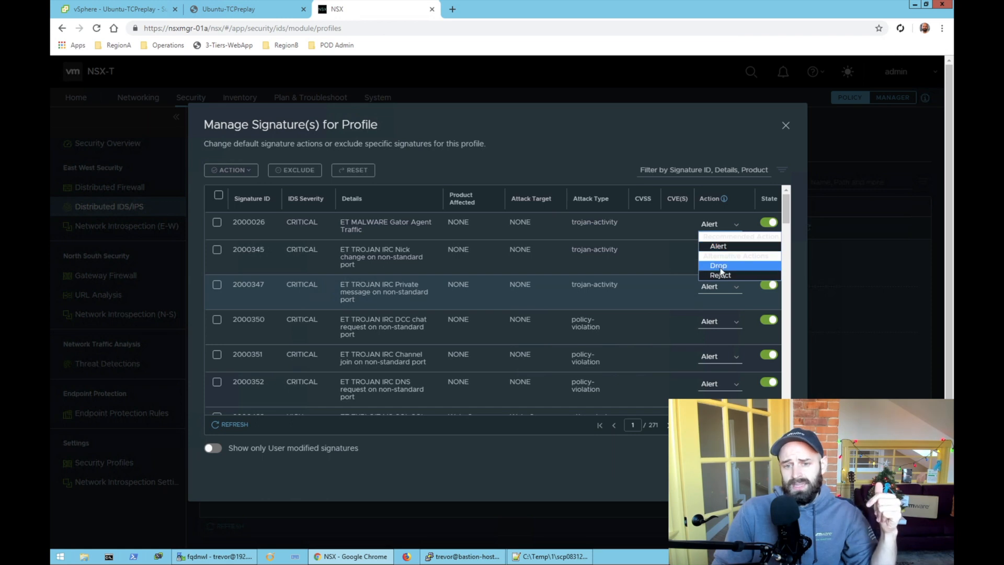
Filter the profile's signatures by "emotet" and review the matching entries with their actions.
click(673, 166)
click(673, 166)
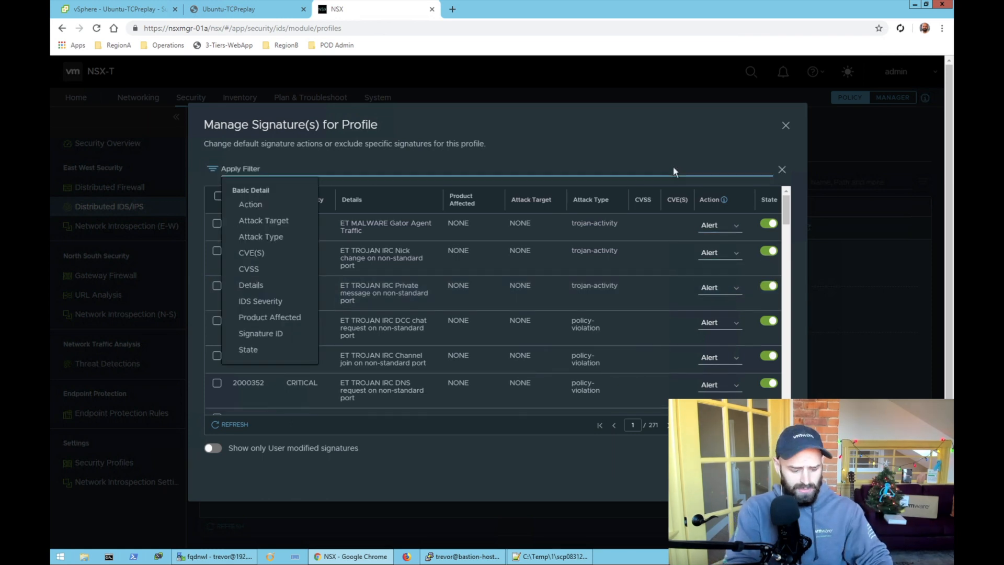
text(emotet)
key(Return)
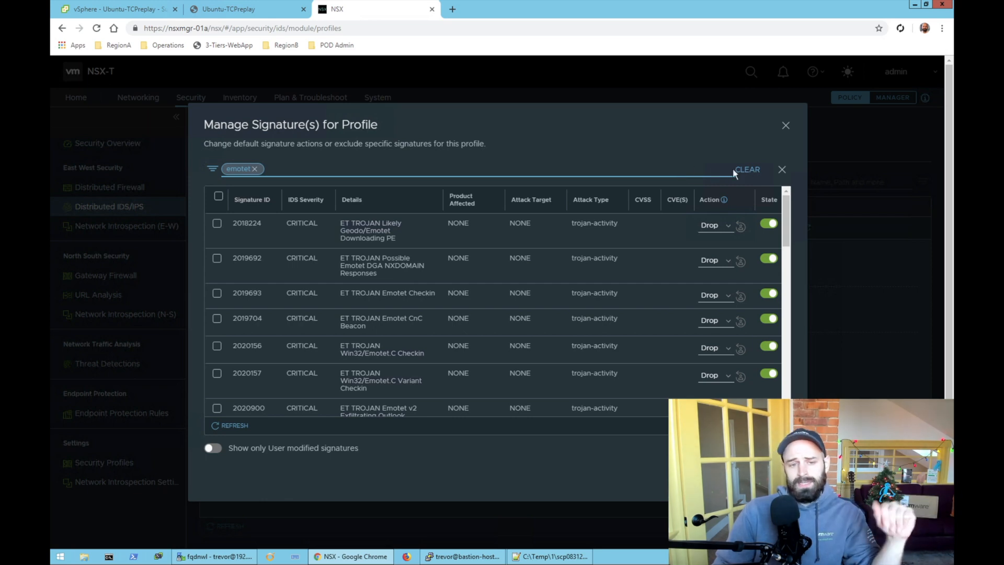
scroll(757, 269, down, 5)
drag(785, 265, 786, 400)
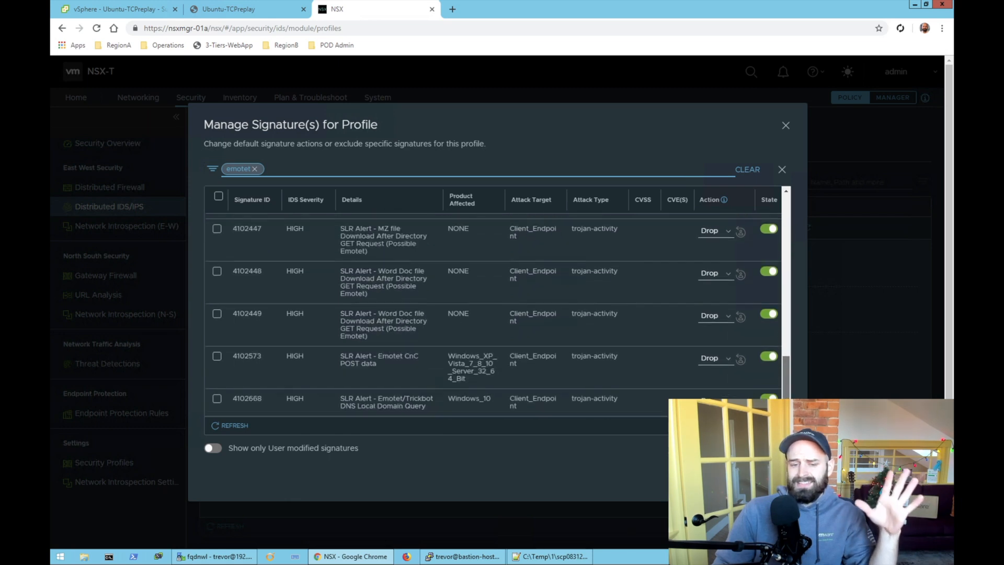
scroll(773, 267, up, 15)
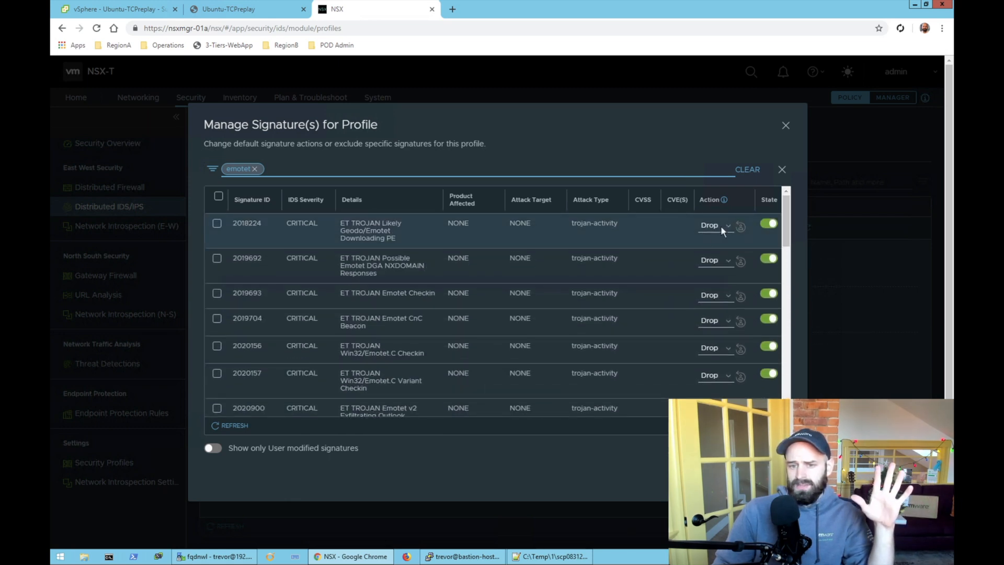
Examine the available actions for Emotet signature 2018224 without changing them, and close the signature list.
click(711, 230)
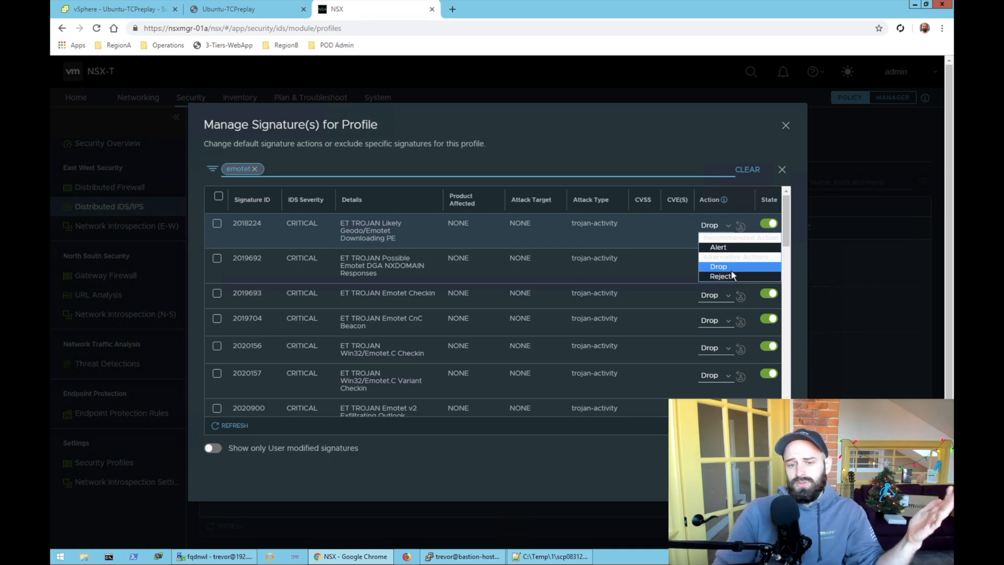
click(670, 128)
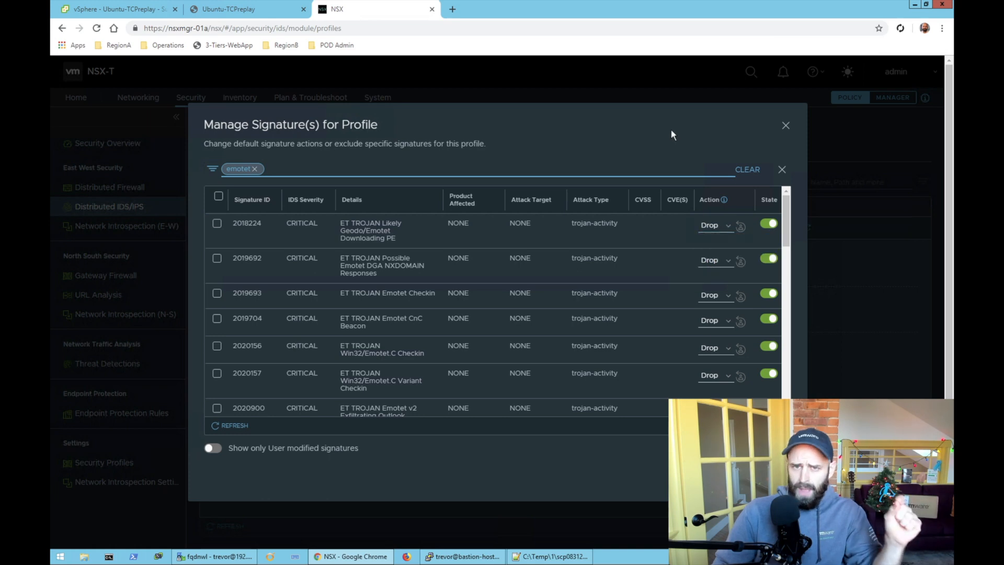
click(711, 226)
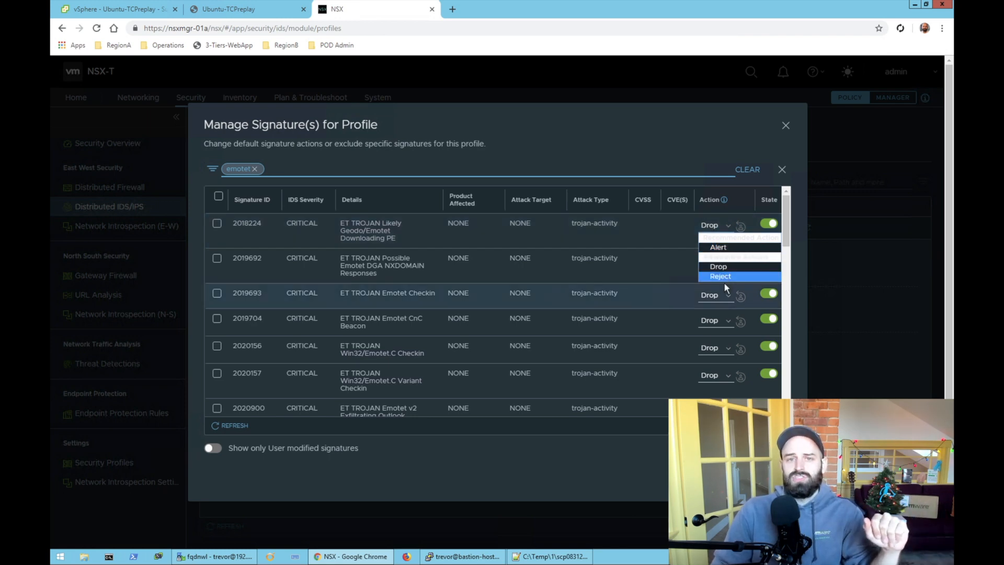
click(651, 125)
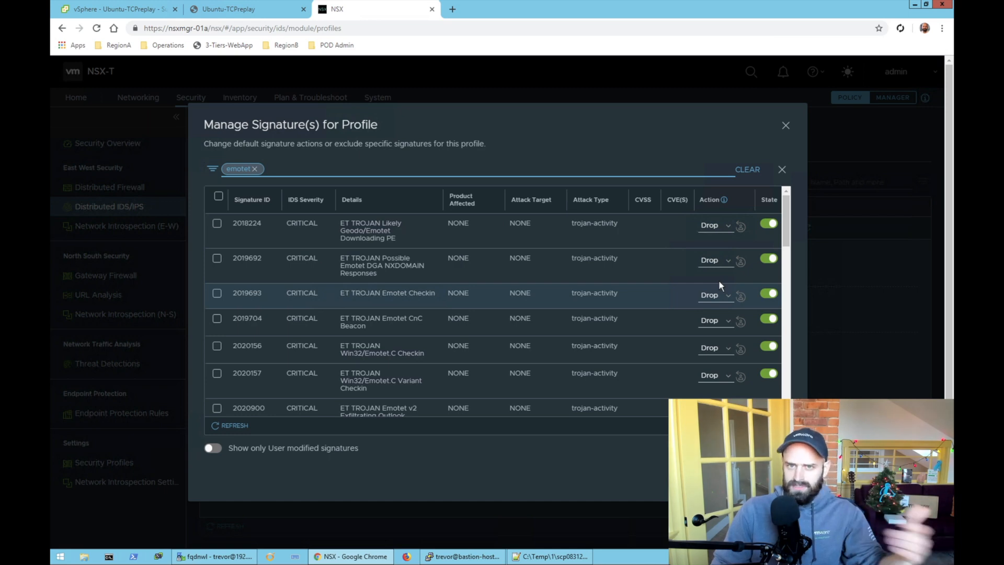
click(726, 228)
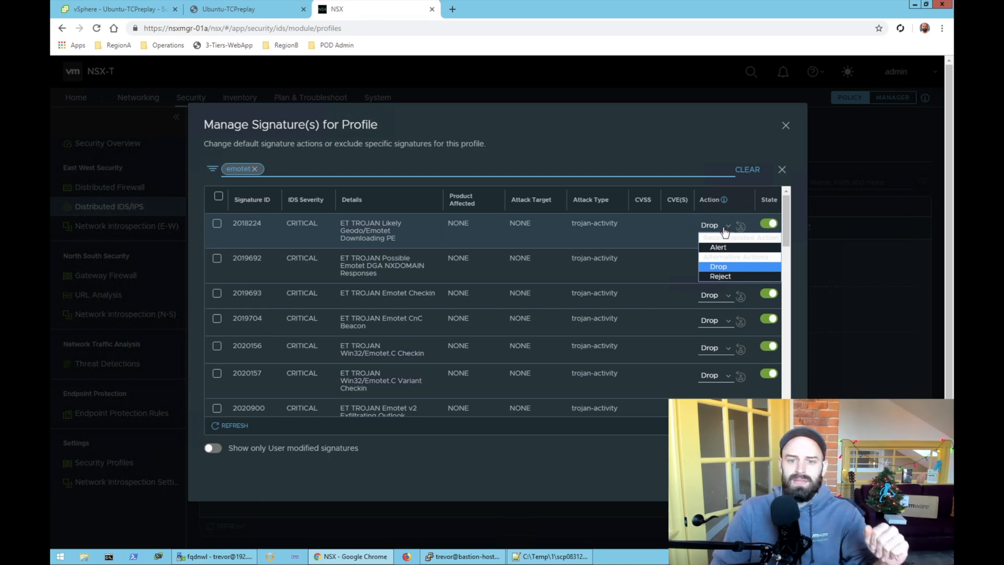
click(631, 108)
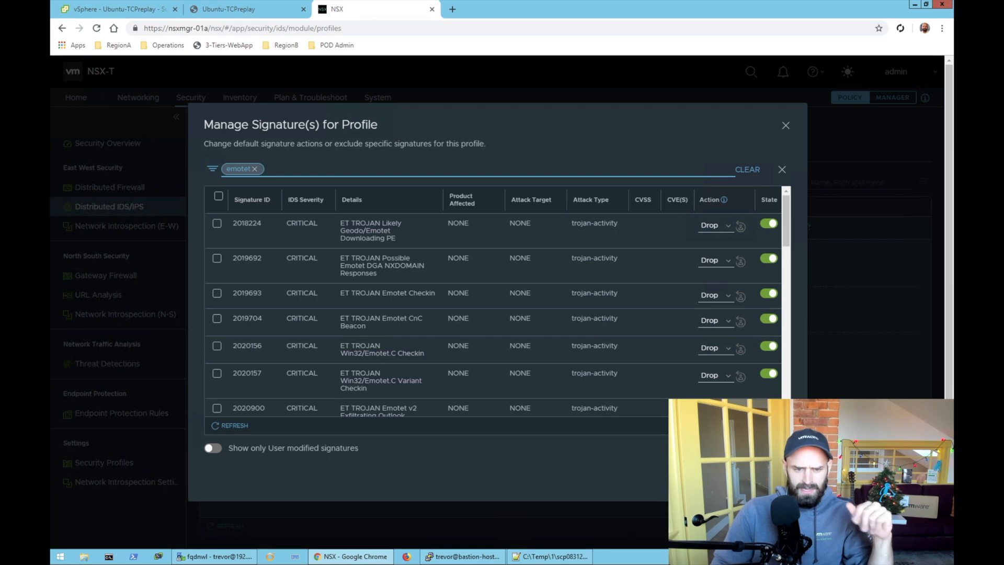
click(770, 477)
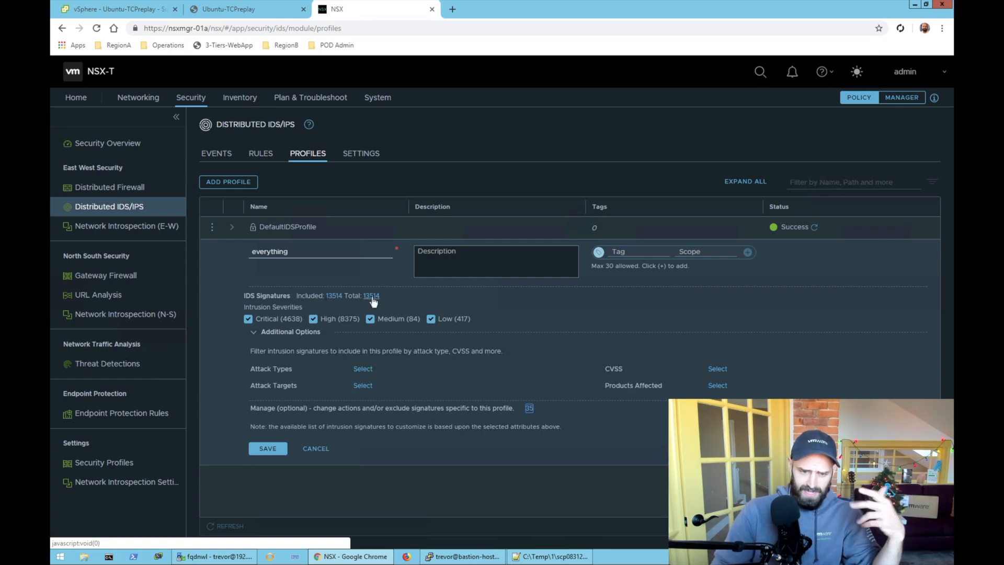
Reopen the profile's signature management list, check the action options for signature 2000026 and browse the unfiltered signatures.
click(530, 410)
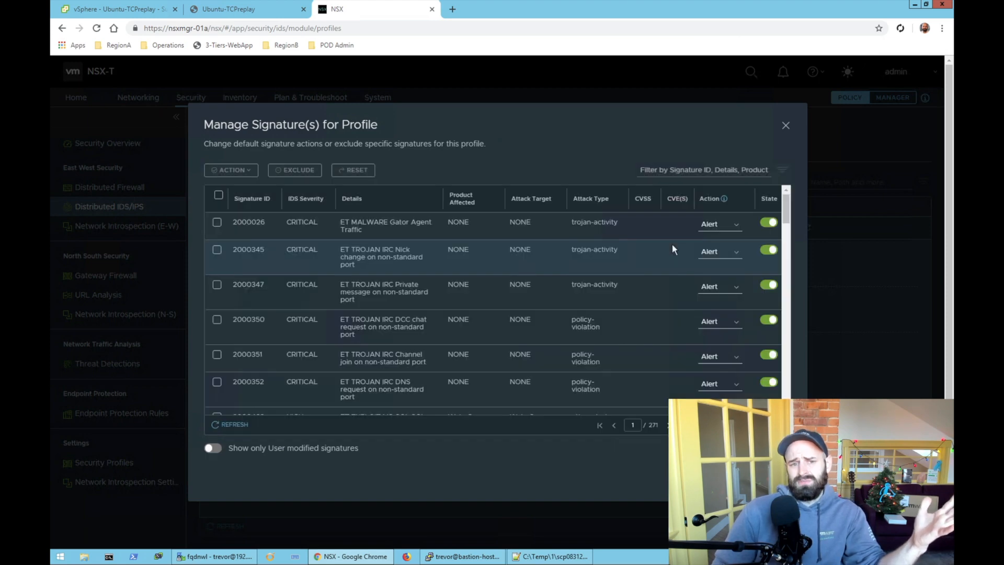
click(729, 225)
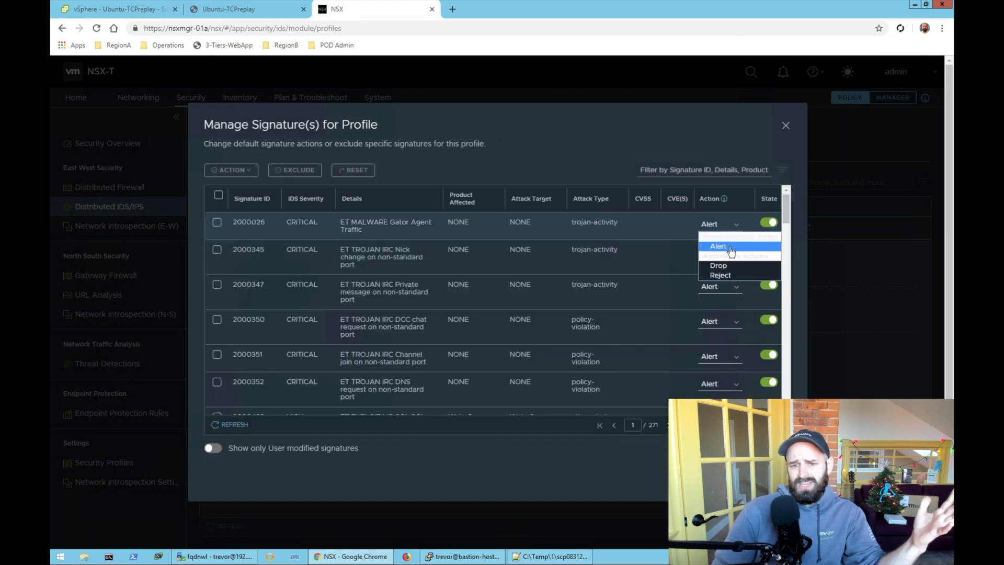
click(616, 149)
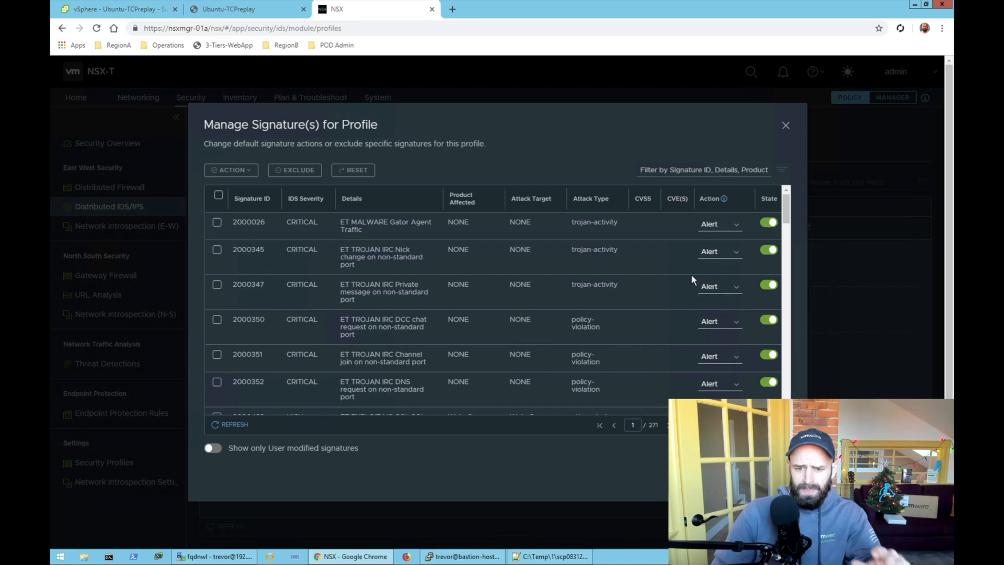
scroll(669, 355, down, 5)
scroll(669, 356, up, 5)
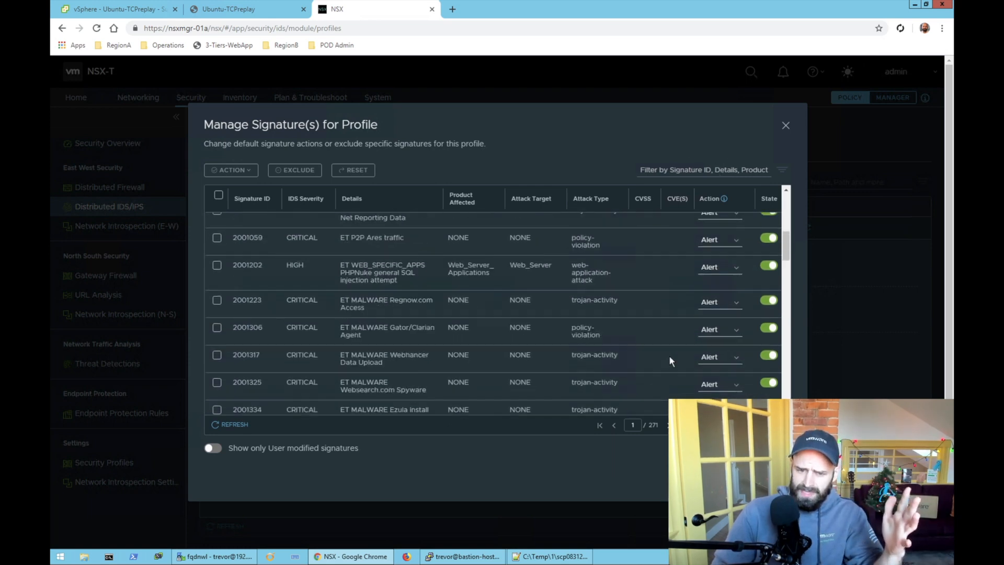
Filter the profile's signatures by "trojan", and remove that filter again.
click(711, 172)
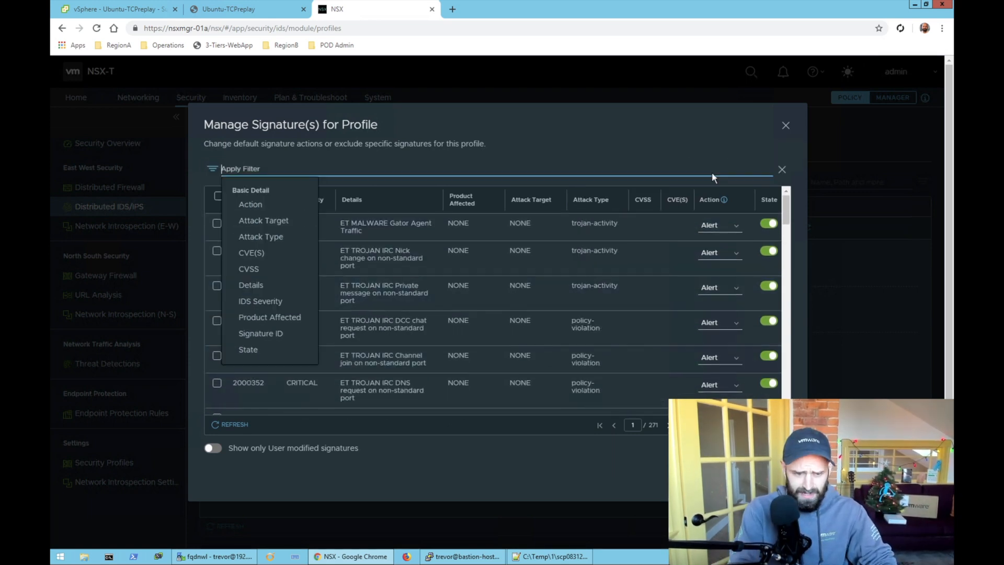
text(tr)
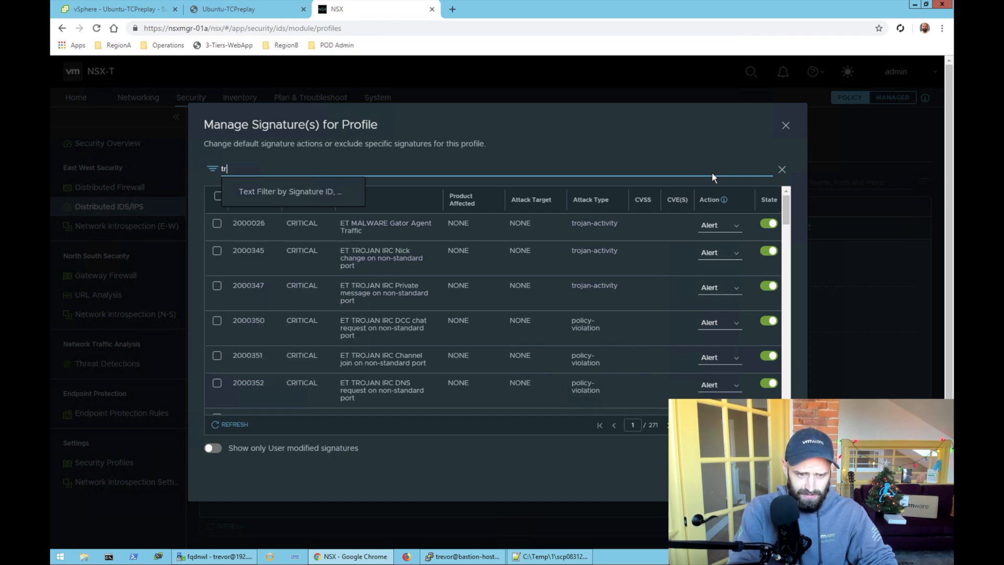
text(ojan)
key(Return)
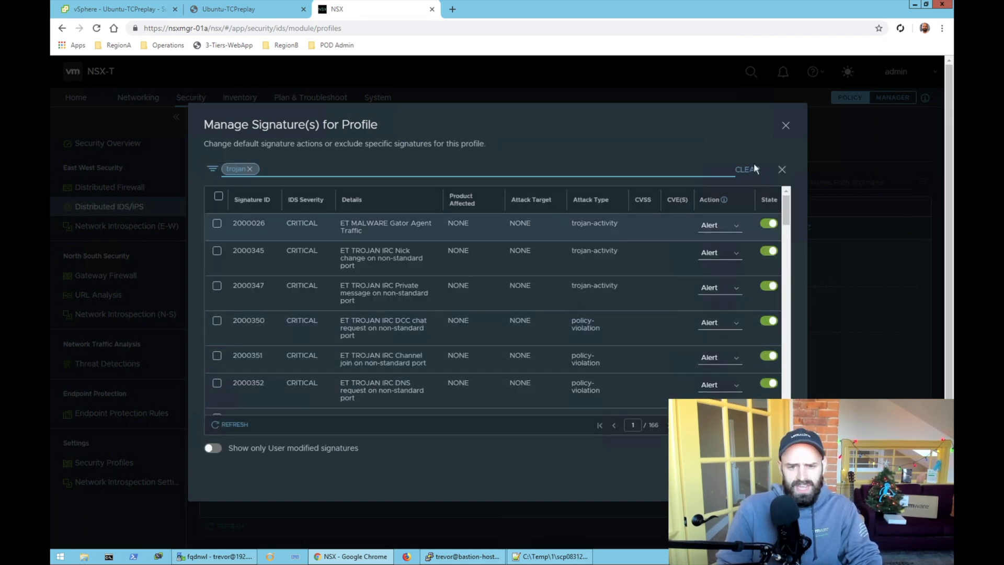
click(250, 168)
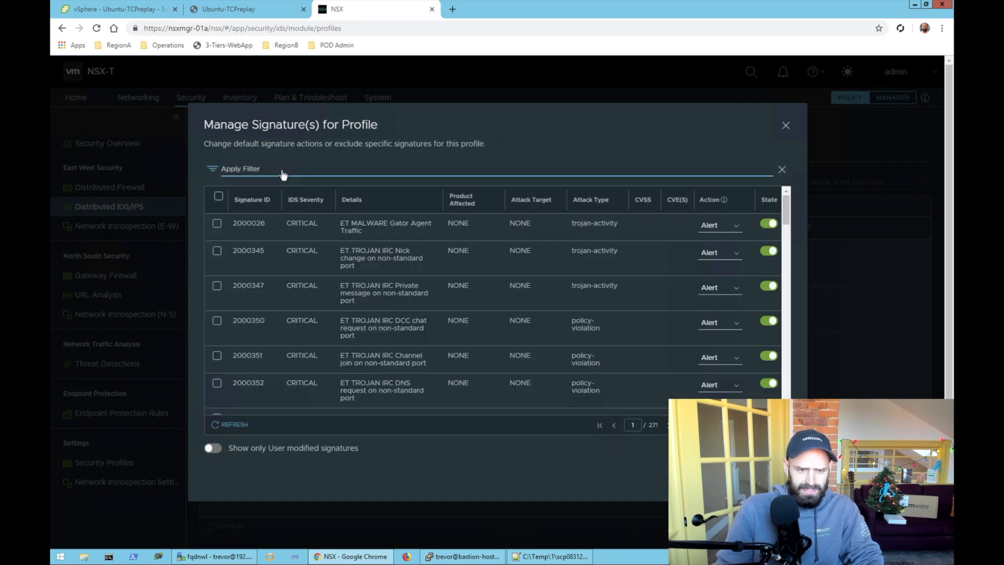
Filter the profile's signatures by "trickbot" and review the actions set on the matching entries.
click(283, 172)
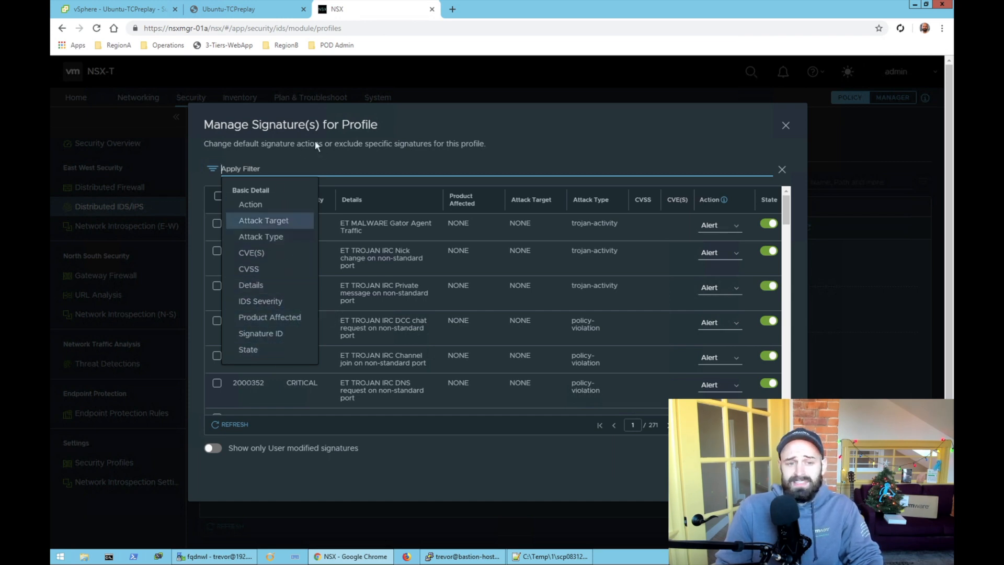
click(277, 170)
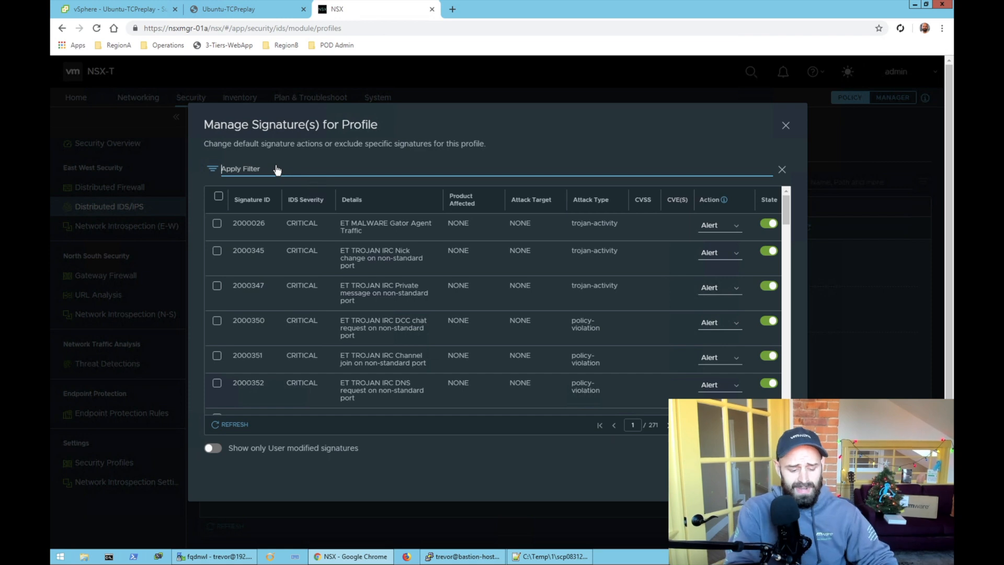
text(trickbot)
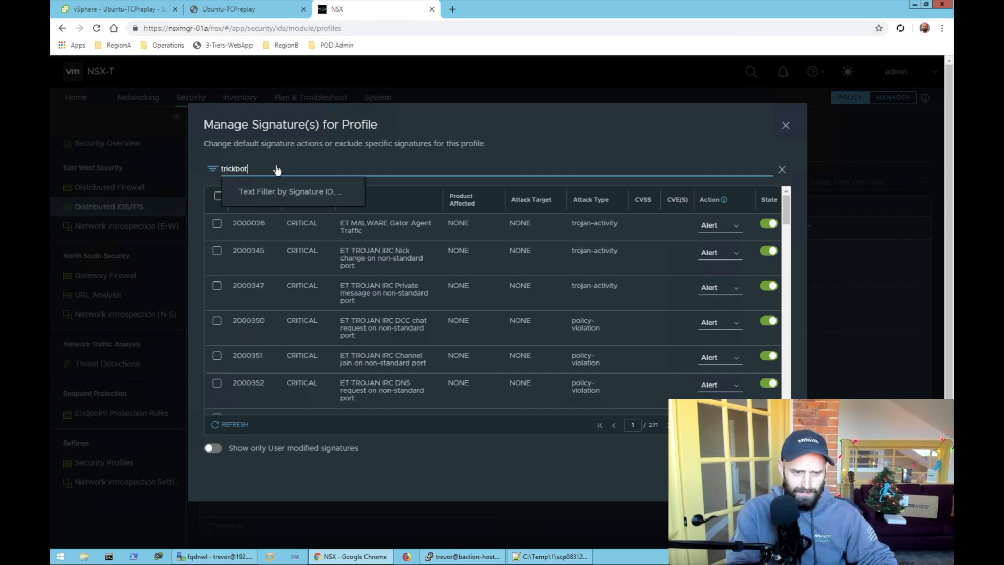
key(Return)
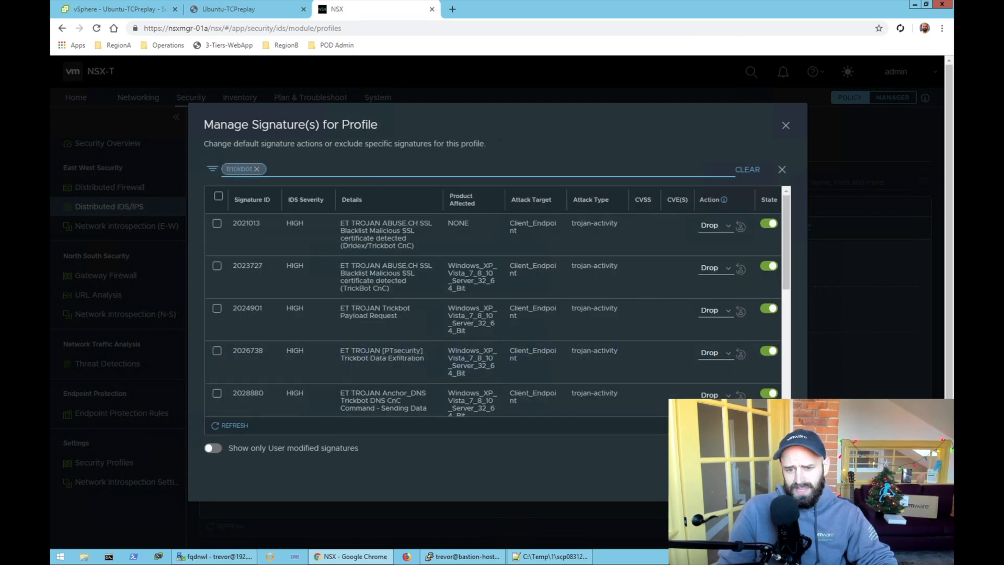
scroll(679, 387, down, 6)
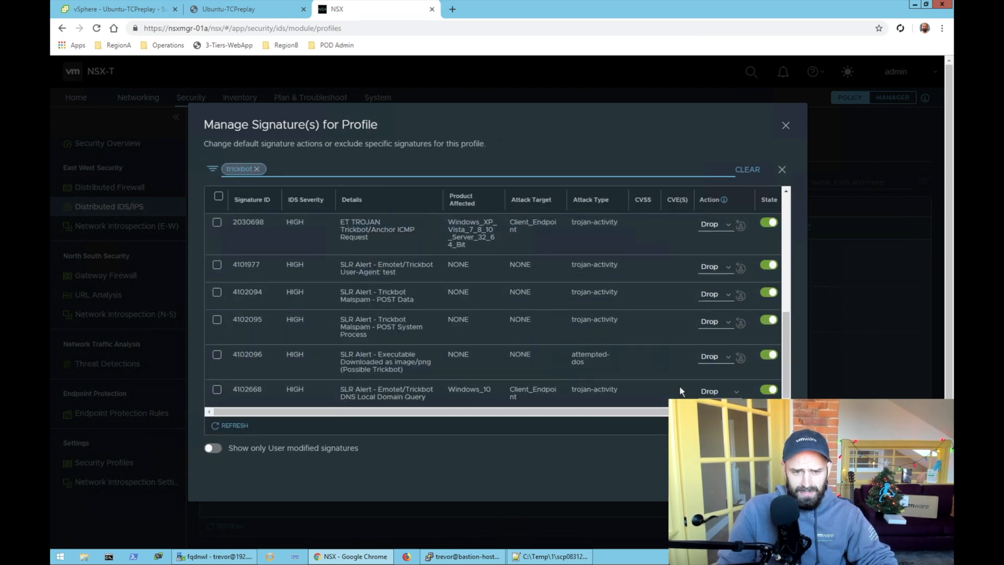
scroll(679, 387, up, 8)
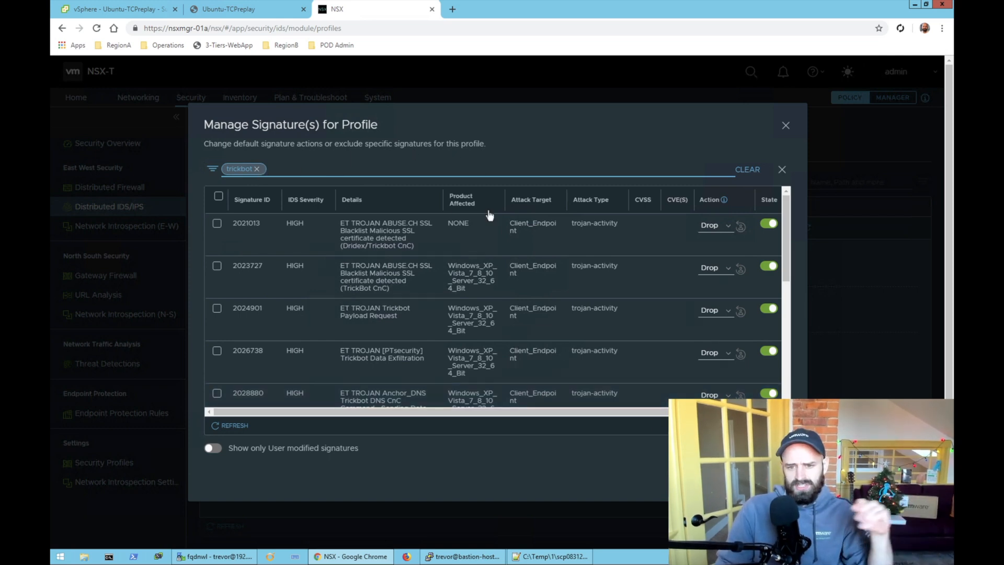
Leave the "everything" profile's signature list and editing without saving, and collapse the profile's details.
click(784, 126)
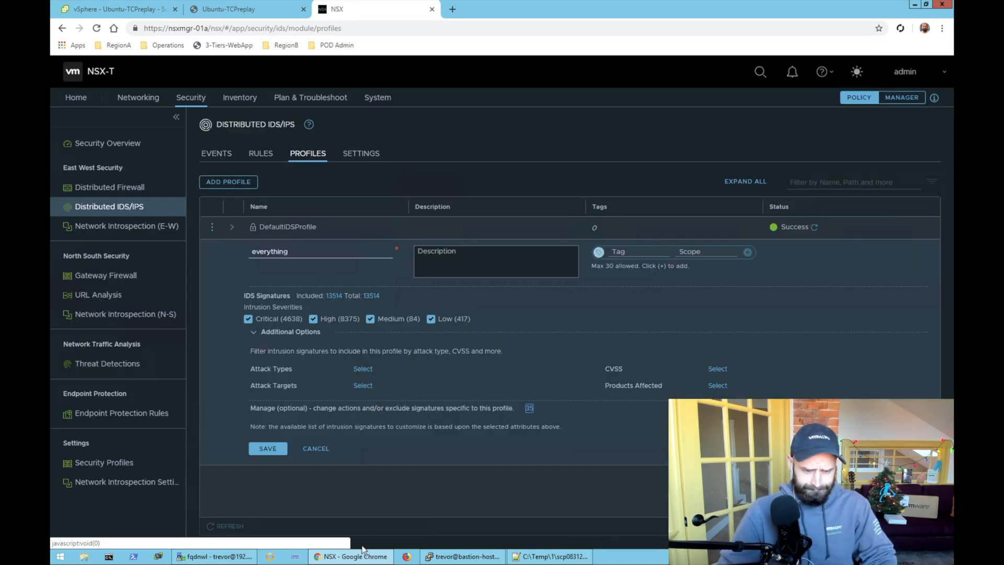
click(314, 448)
click(310, 447)
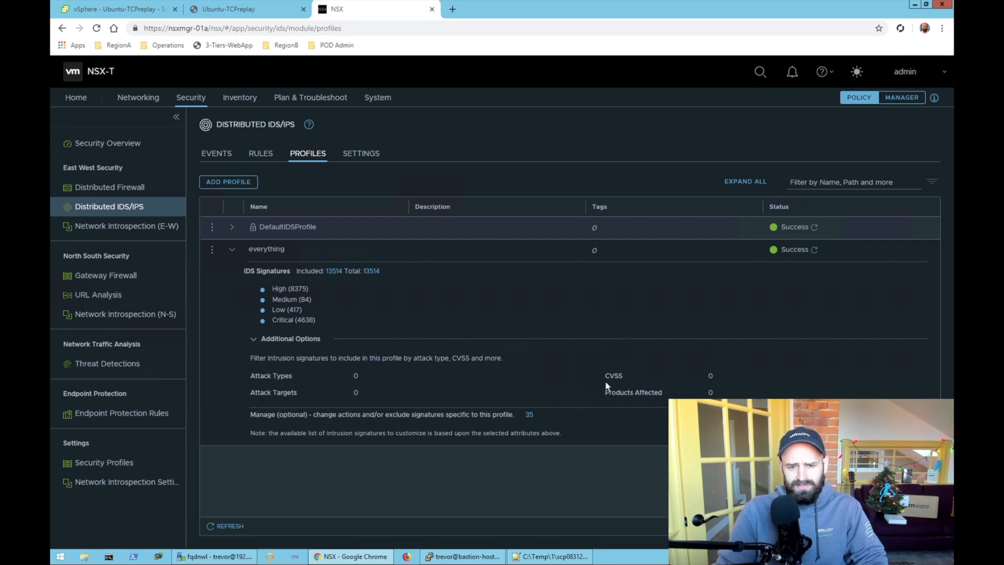
click(232, 249)
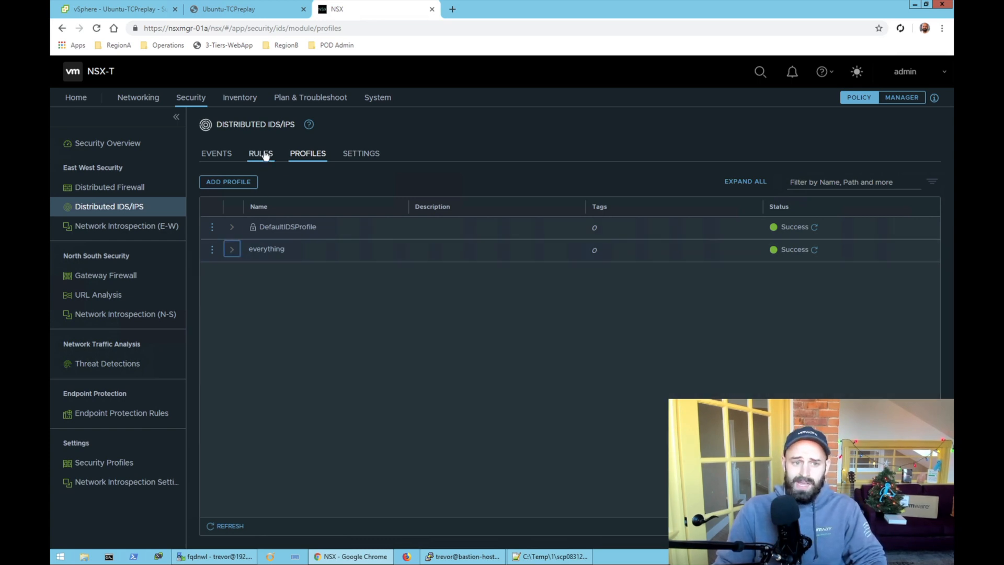
Open the Distributed IDS/IPS events, and rerun "sudo tcpreplay -t -i ens33 *.pcap" in the Ubuntu-TCPreplay console.
click(230, 158)
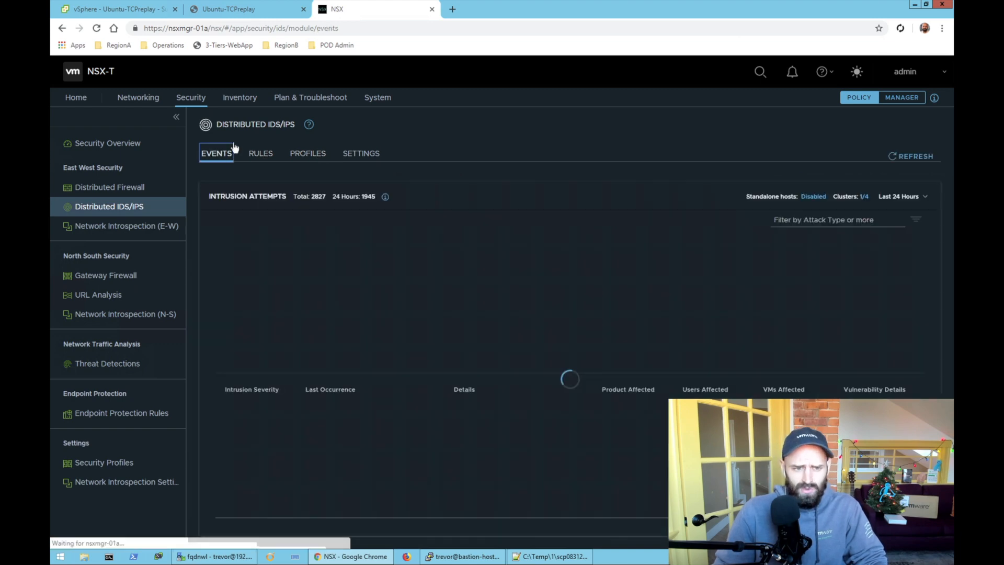
click(228, 9)
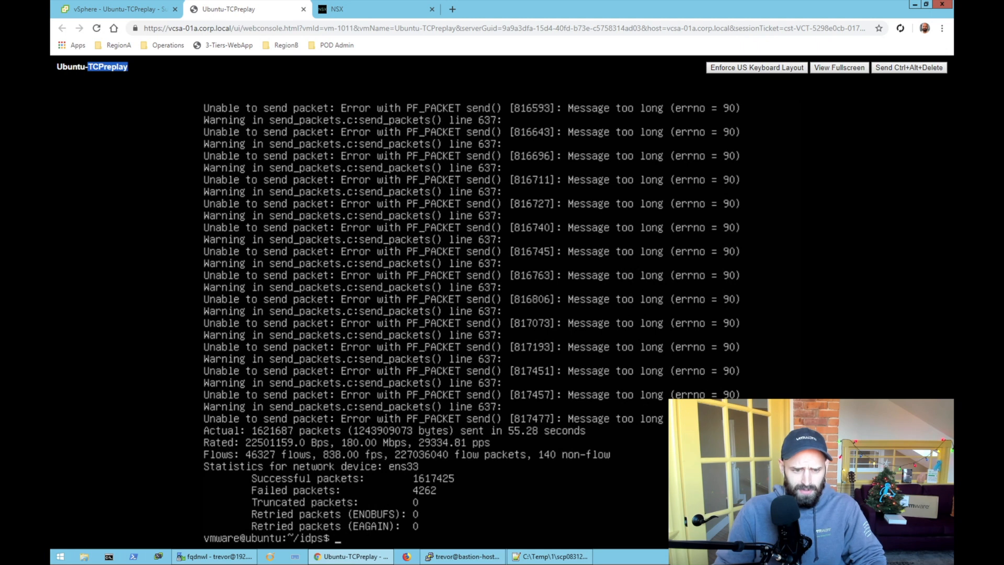
key(Return)
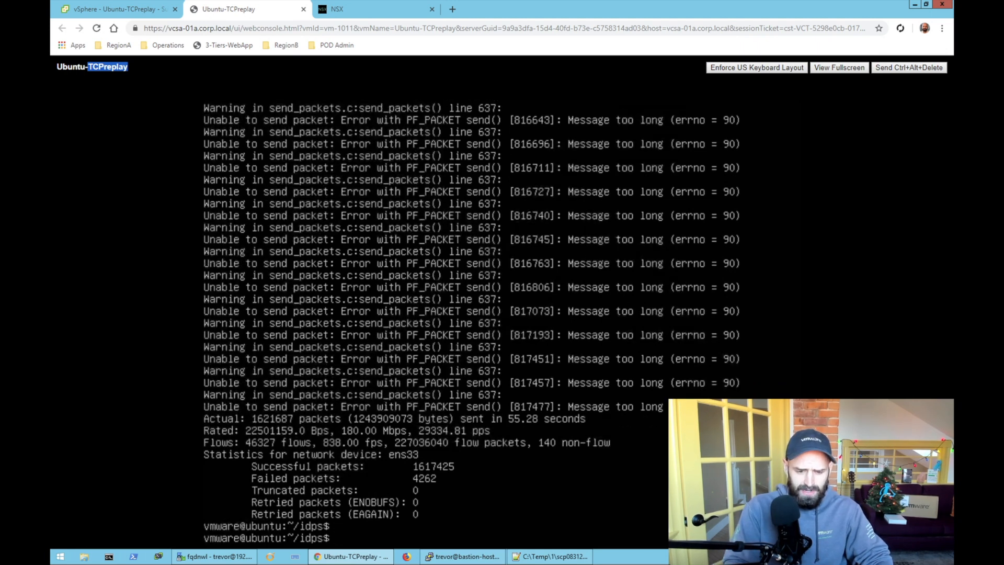
key(Return)
key(Up)
key(Return)
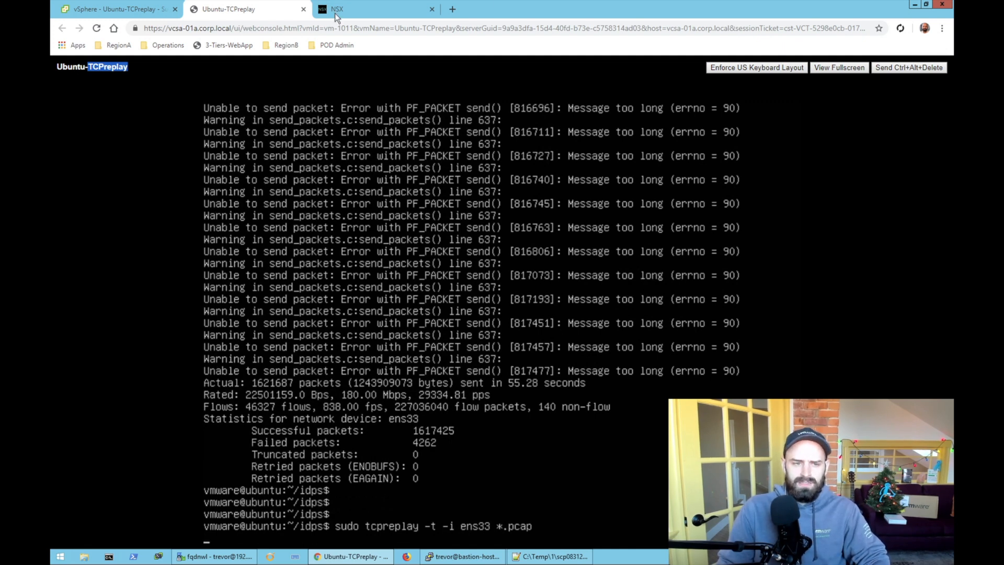
click(162, 244)
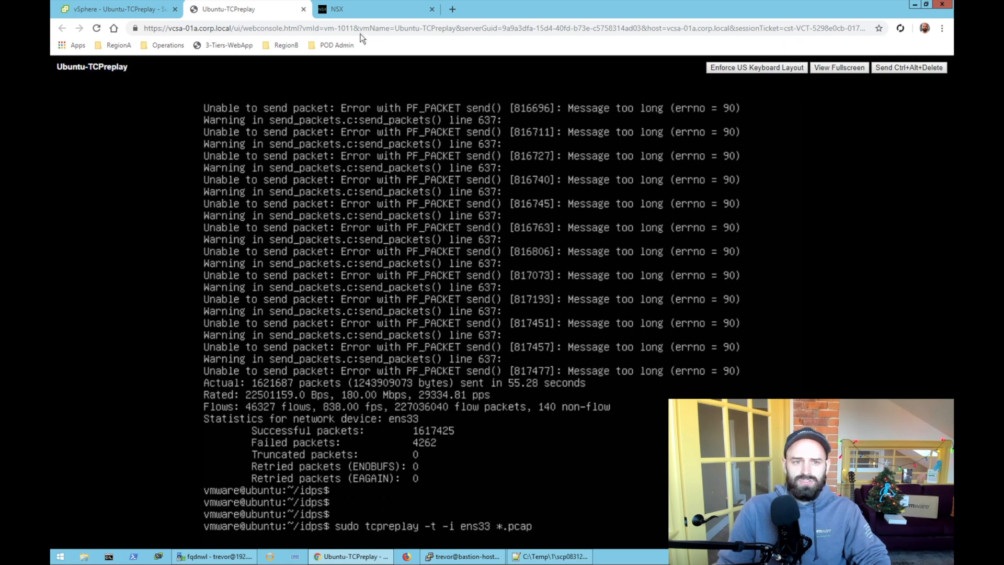
Return to the NSX intrusion events, refresh them and look through the most recent intrusion attempts.
click(342, 11)
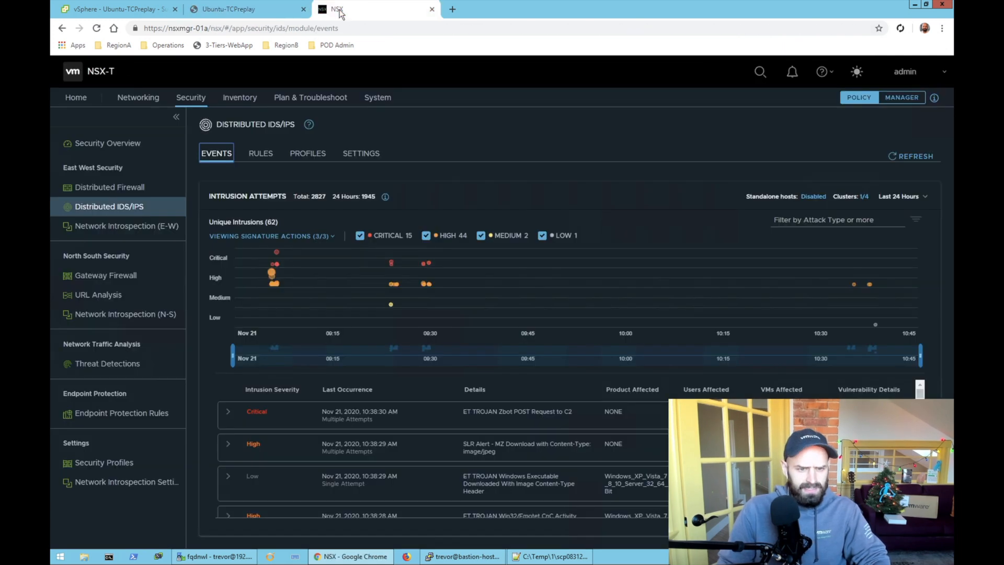
click(907, 157)
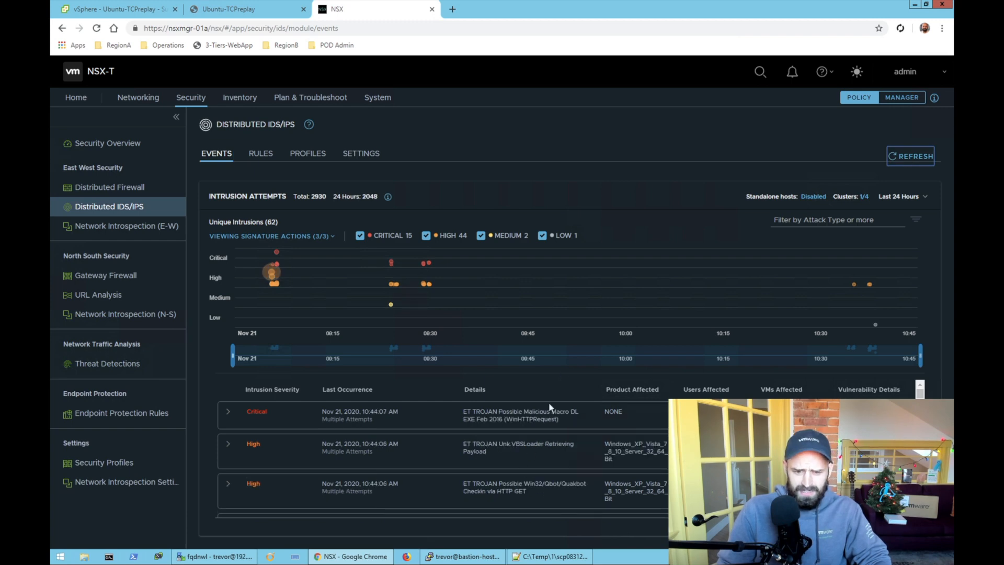
scroll(657, 436, down, 3)
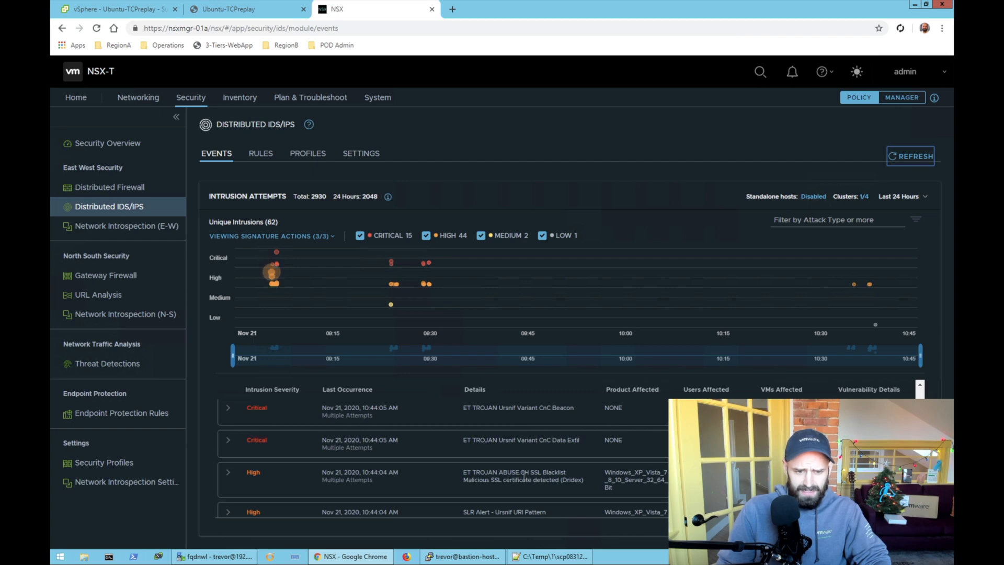
scroll(522, 475, up, 3)
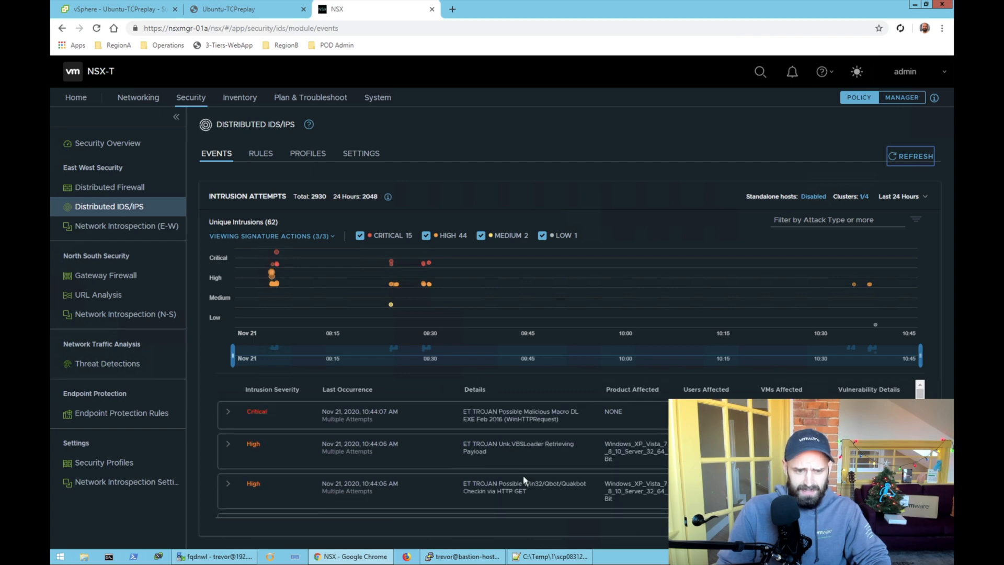
Filter the intrusion events by signature action so that only Dropped (Prevented) is included.
click(327, 238)
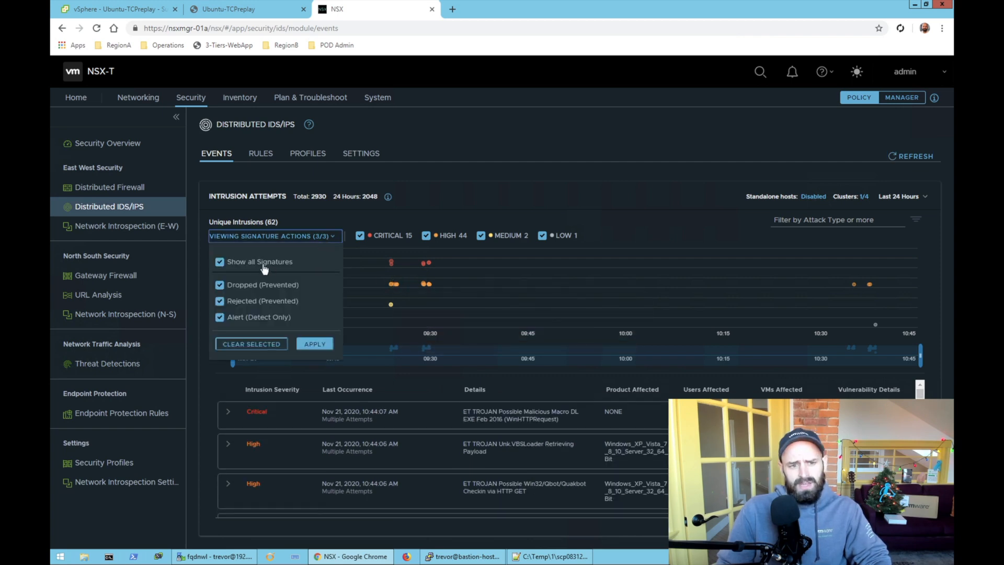
click(220, 263)
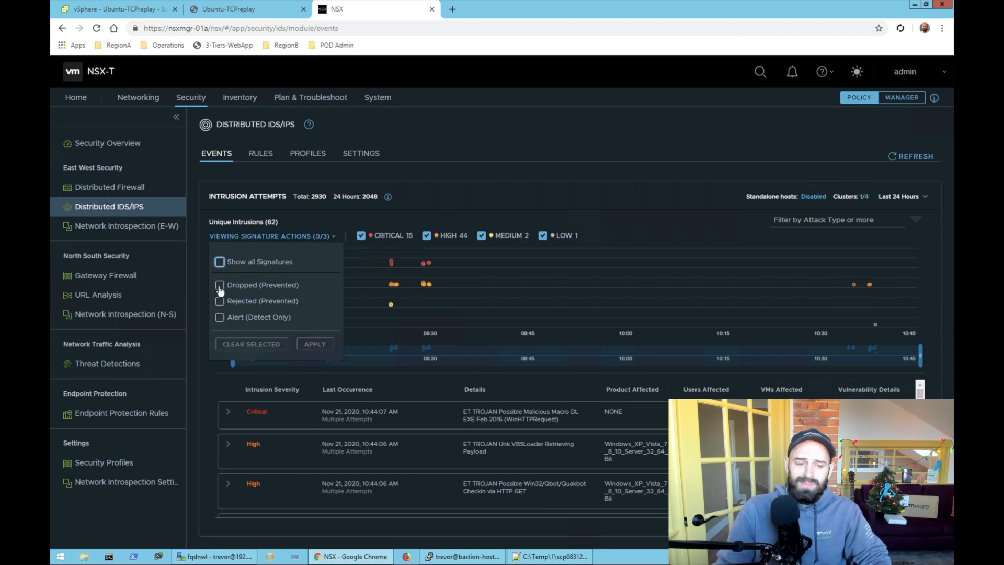
click(219, 286)
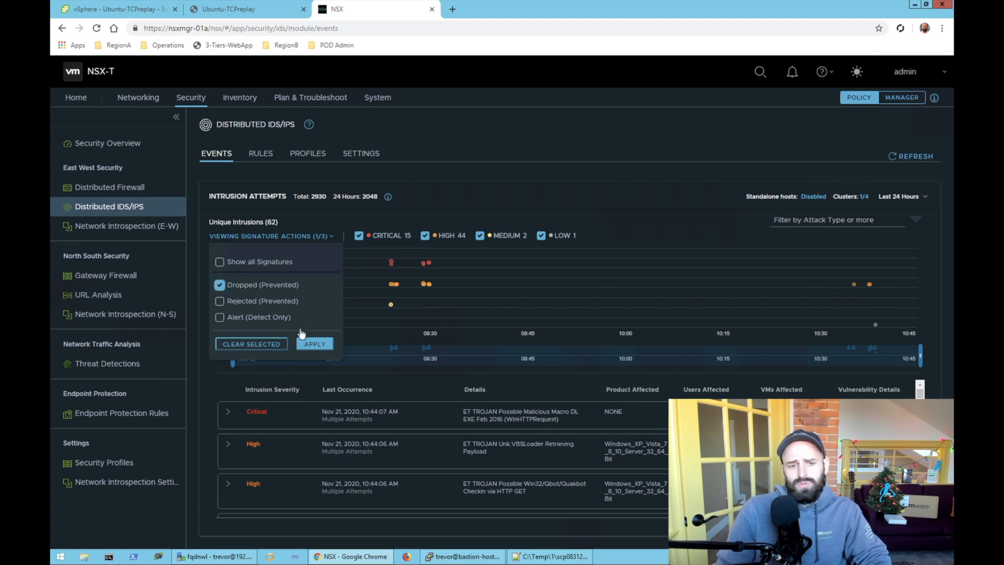
click(314, 343)
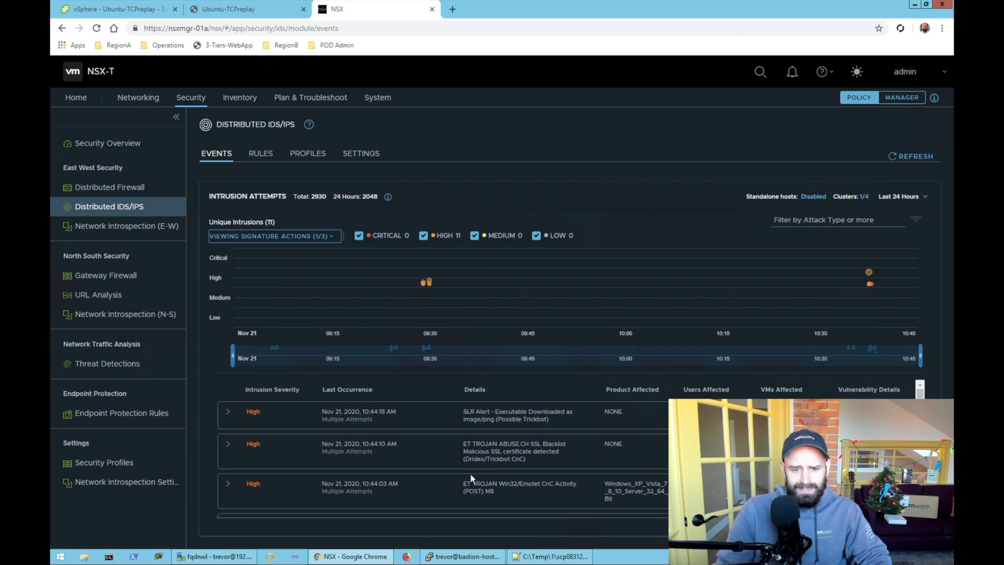
Examine the dropped intrusions for Emotet and Trickbot entries, checking their details and their place on the event timeline.
scroll(529, 448, down, 1)
scroll(529, 448, down, 2)
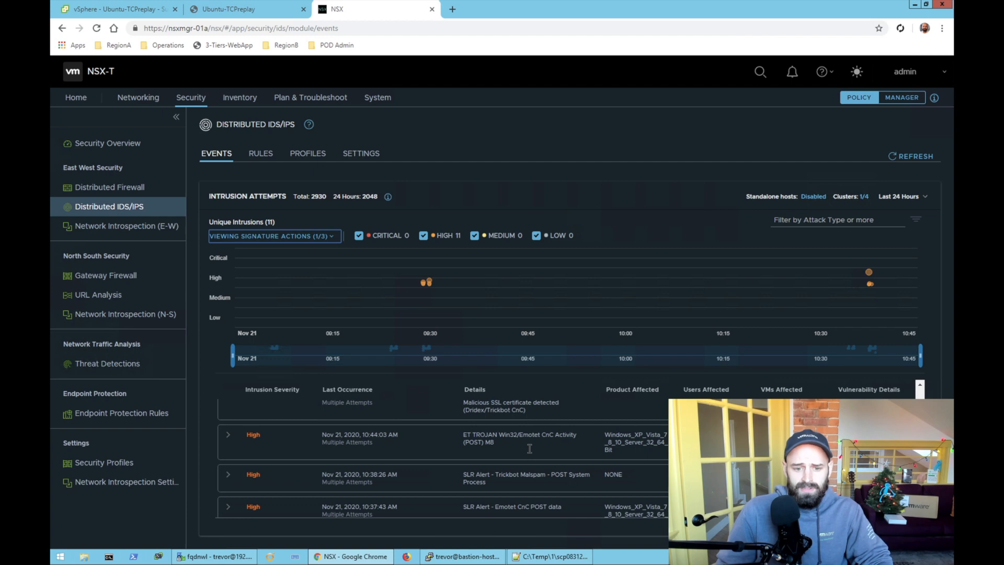
scroll(614, 453, down, 5)
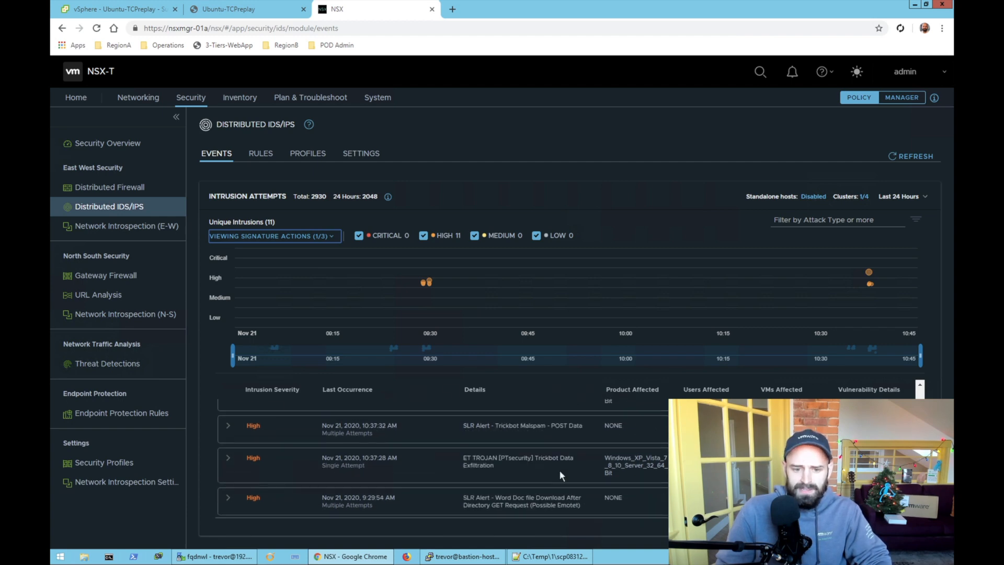
drag(575, 505, 561, 505)
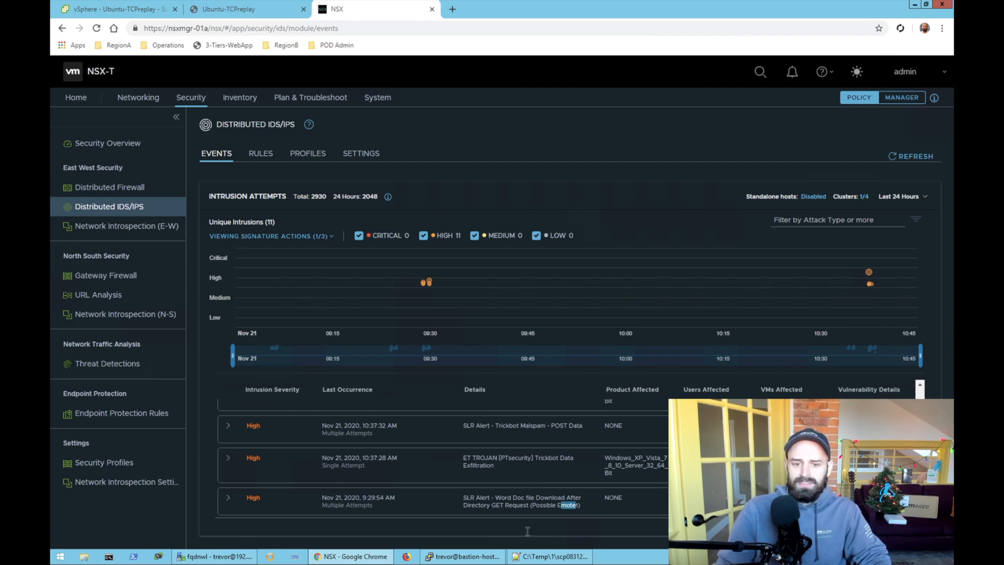
drag(538, 506, 579, 505)
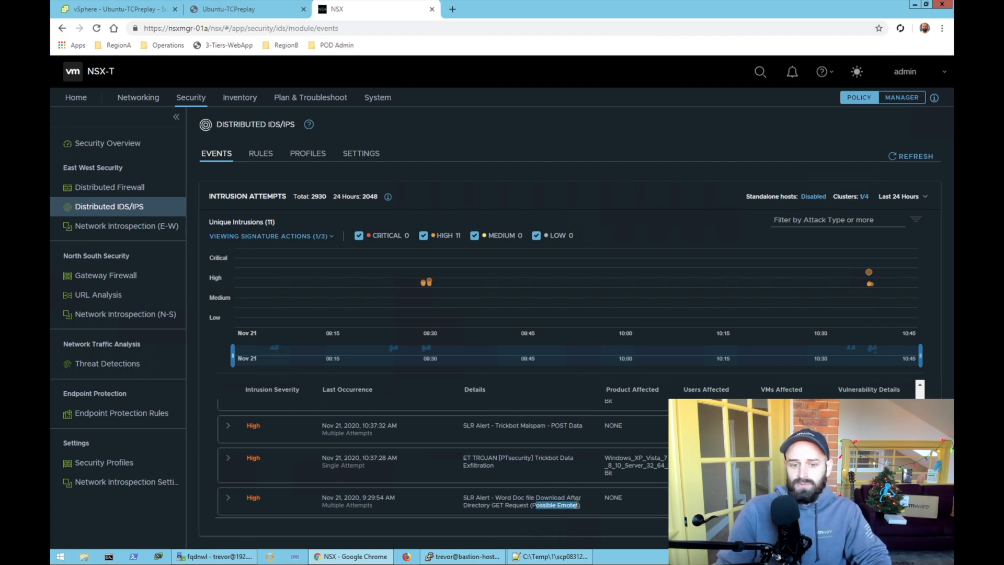
scroll(544, 479, up, 3)
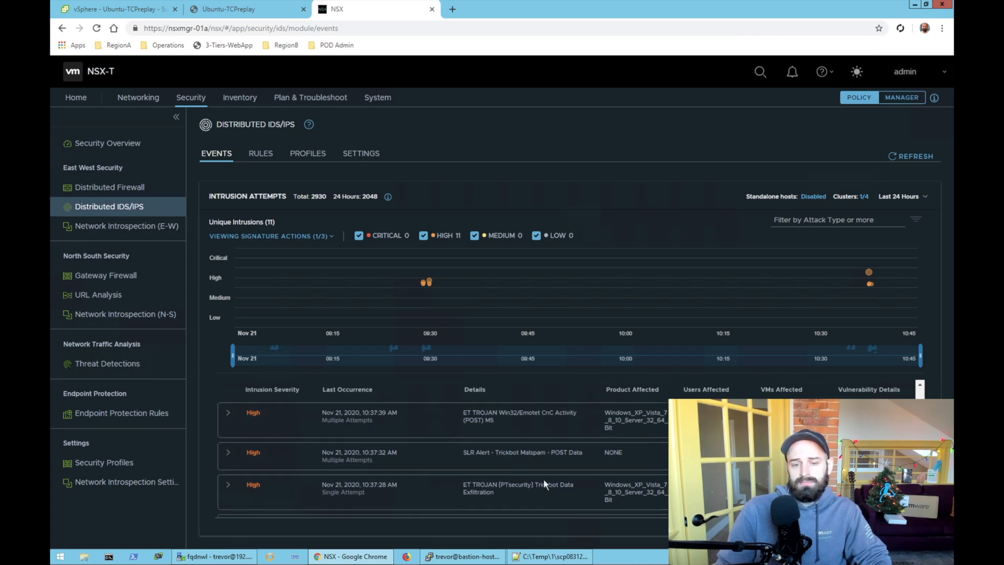
scroll(556, 467, up, 3)
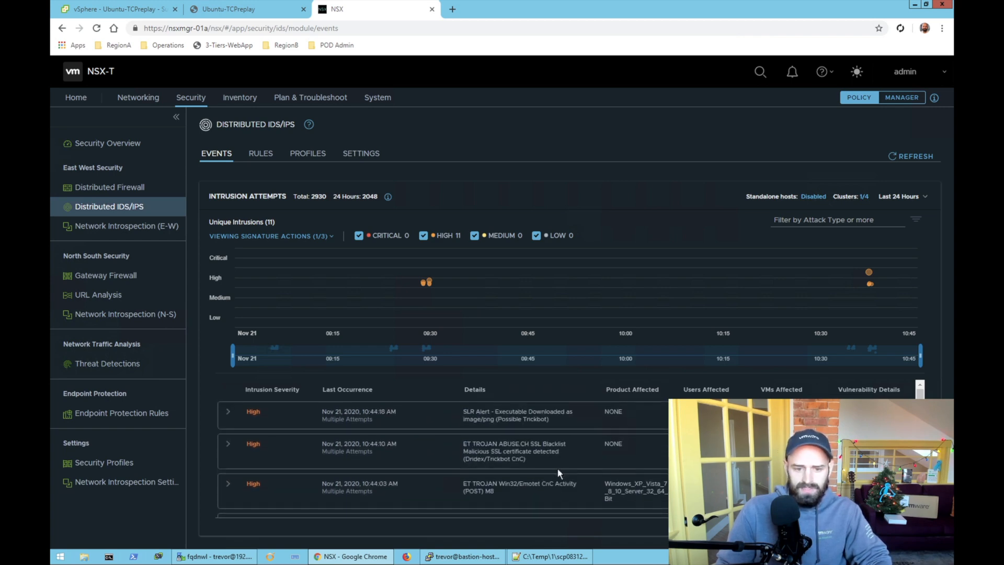
double_click(488, 460)
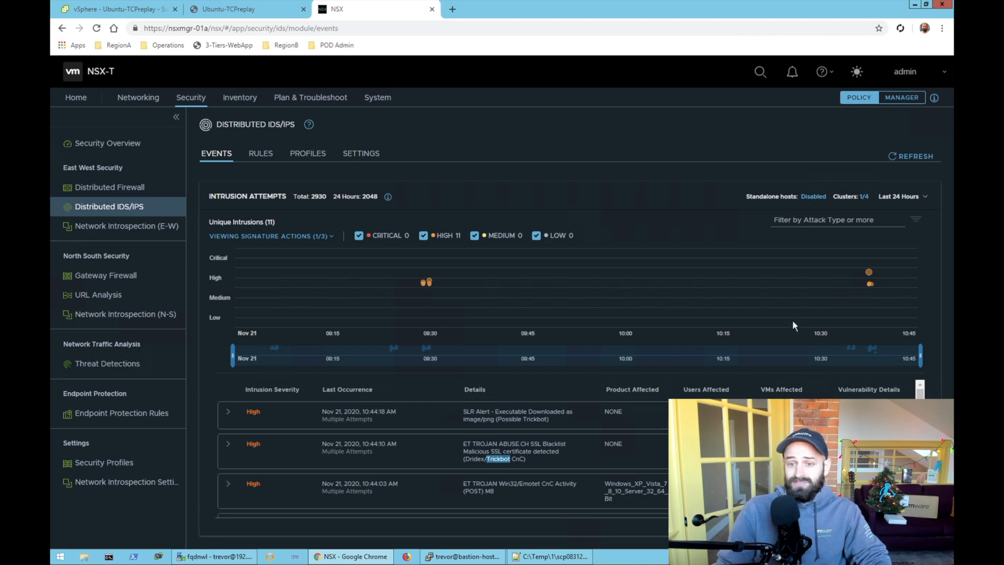
mouse_move(868, 272)
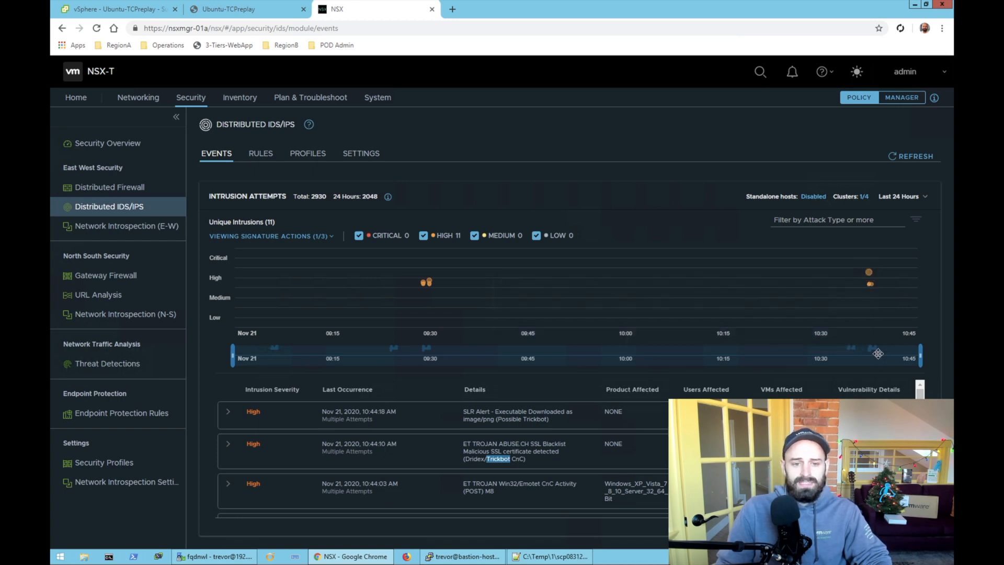
click(584, 144)
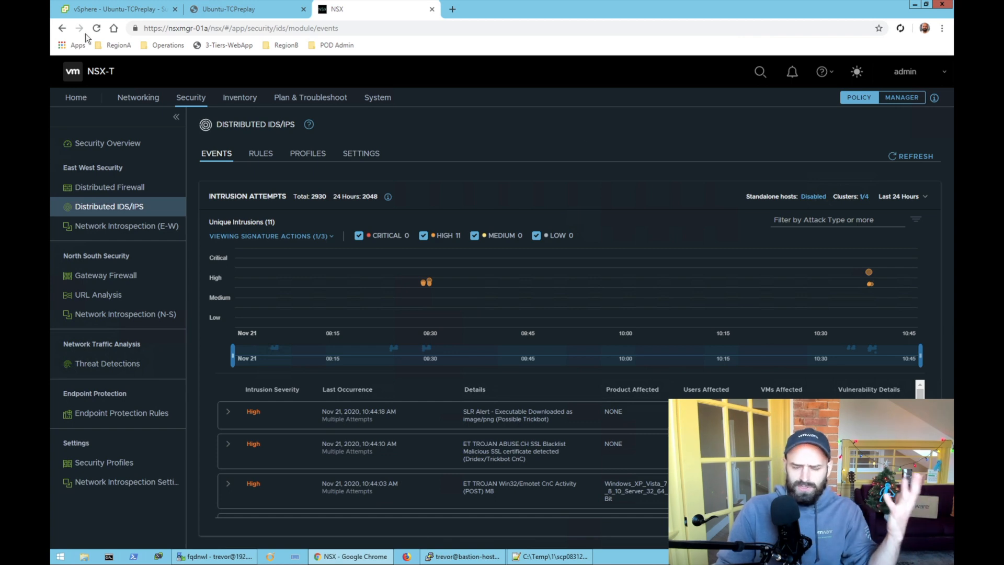